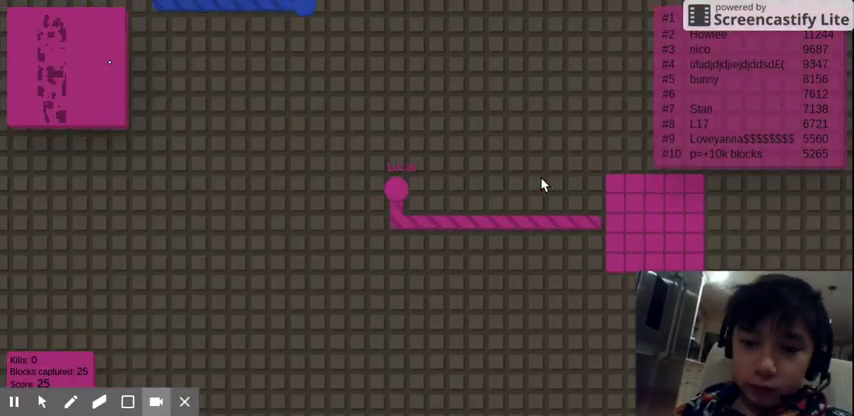
Step: Close two small loops beside the pink home territory to capture their blocks
key("Right")
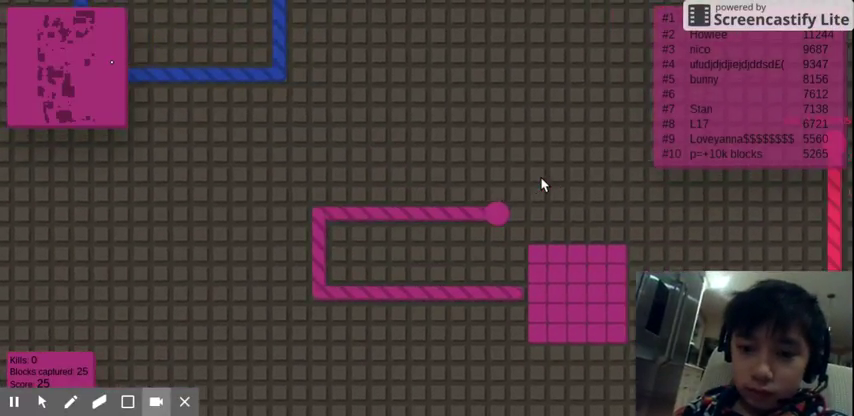
key("Down")
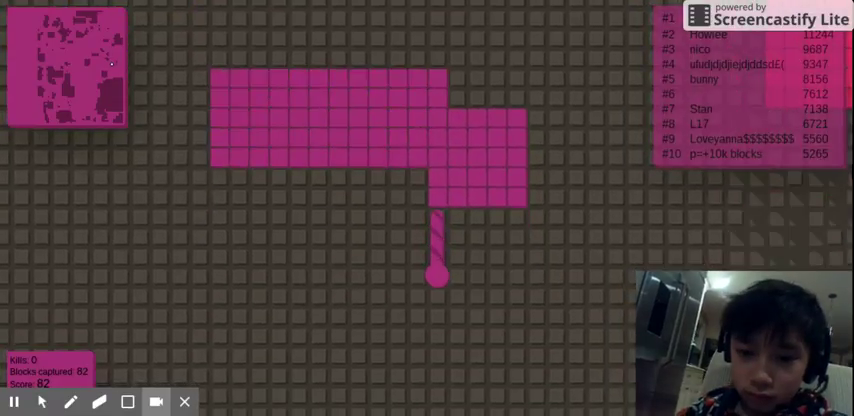
key("Right")
key("Up")
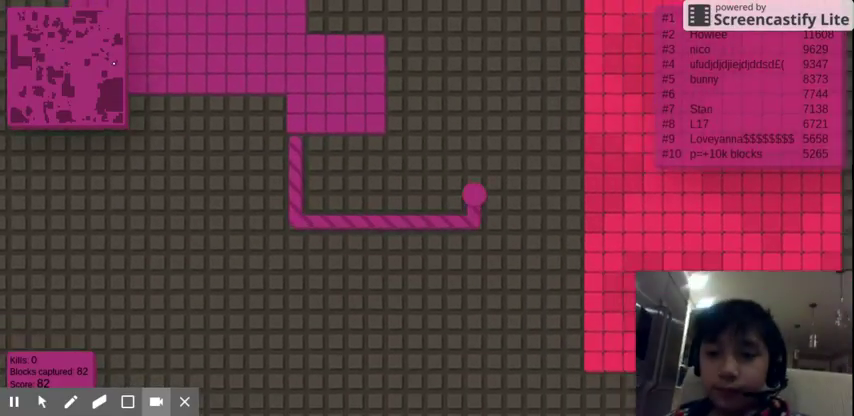
key("Left")
key("Up")
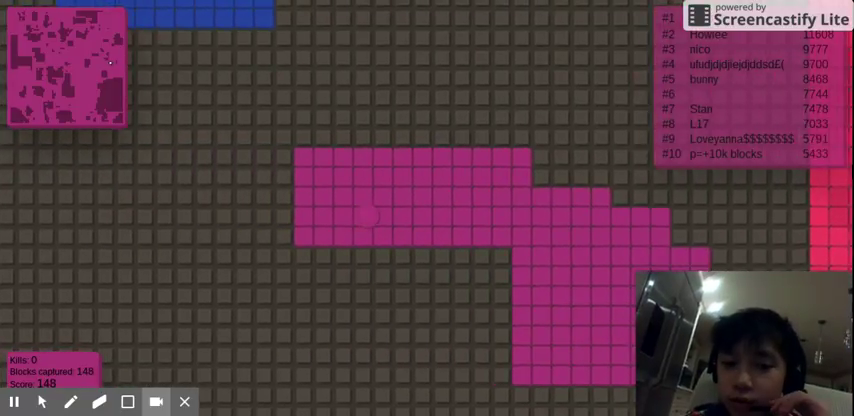
Step: Capture a loop drawn below the territory, then reposition inside pink ground
key("Down")
key("Right")
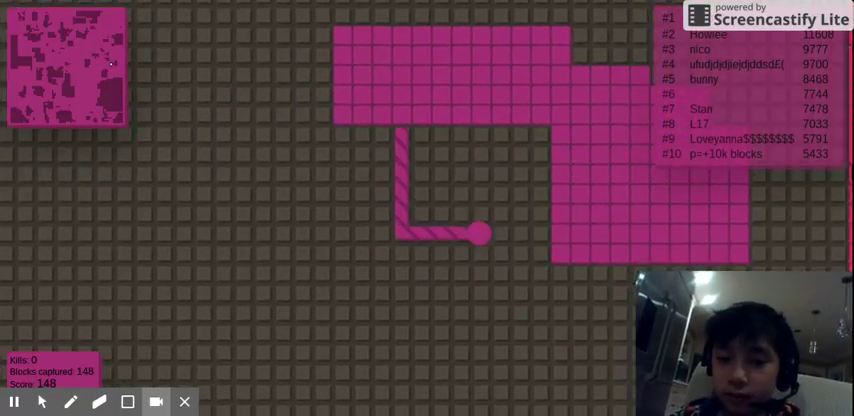
key("Up")
key("Right")
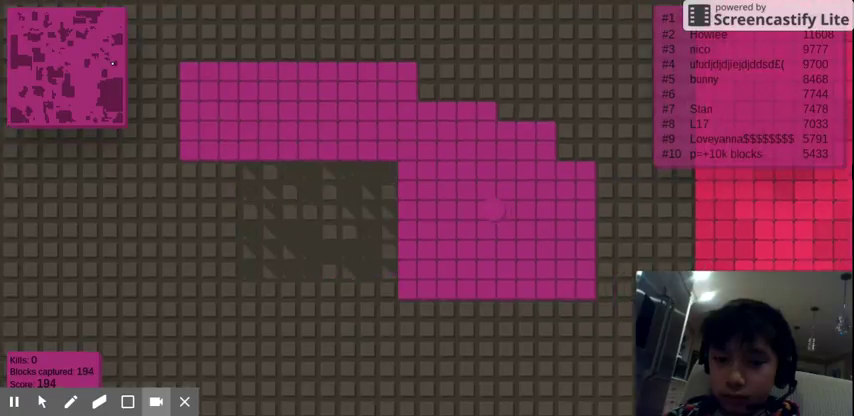
key("Down")
Step: Zigzag a trail up beside the red territory and bend it back toward pink ground
key("Right")
key("Up")
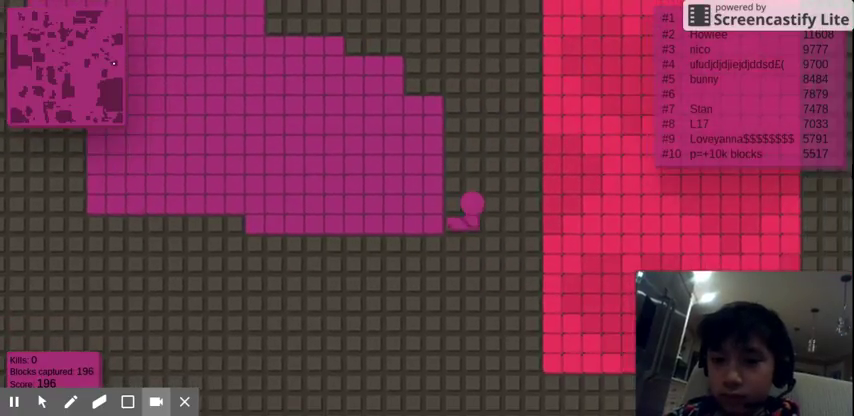
key("Right")
key("Up")
key("Left")
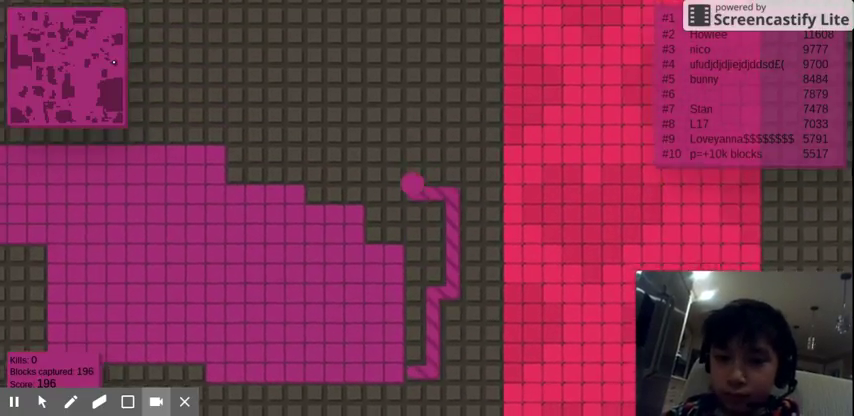
key("Up")
key("Left")
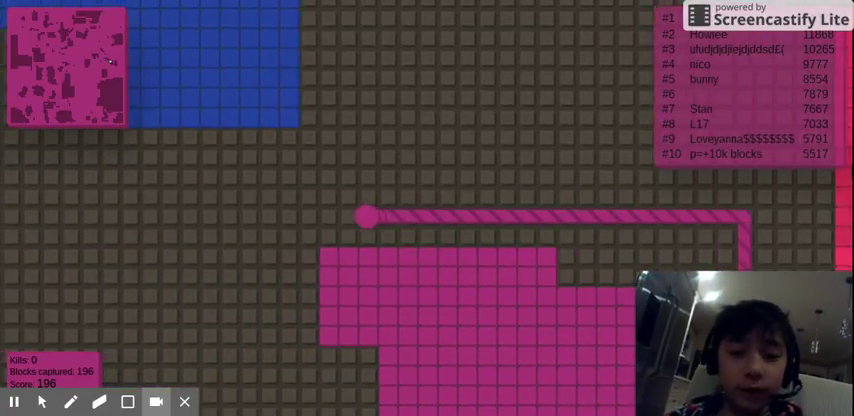
key("Down")
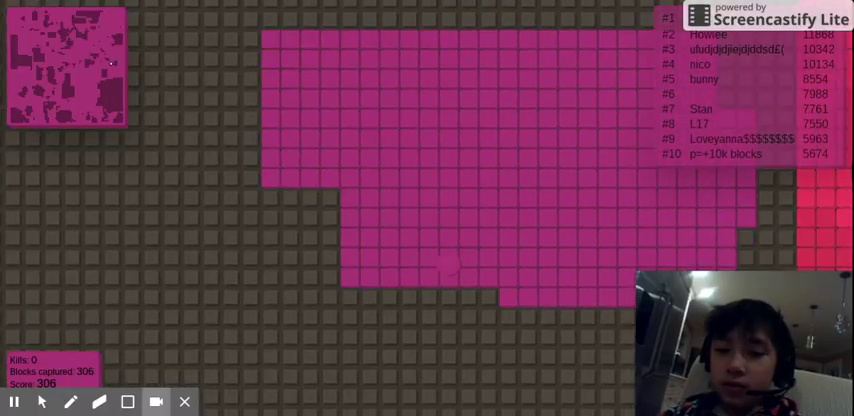
key("Left")
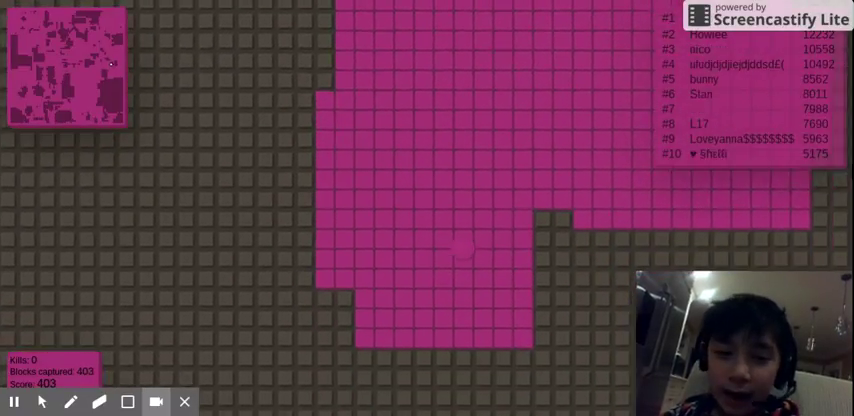
Step: Enclose a horizontal loop below the pink territory and fill it
key("Down")
key("Right")
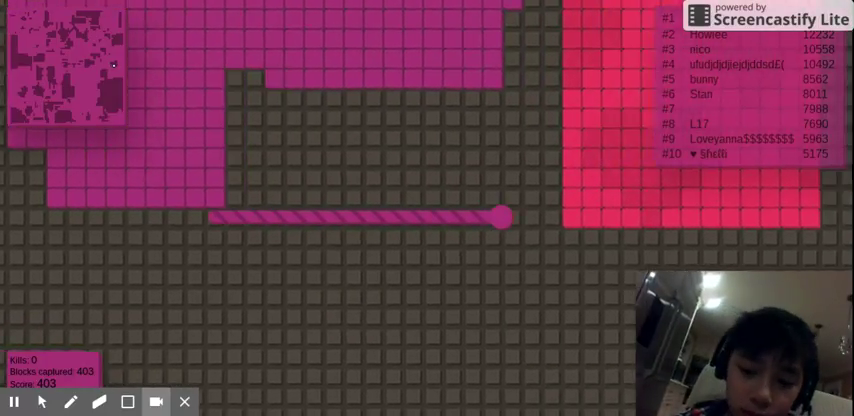
key("Up")
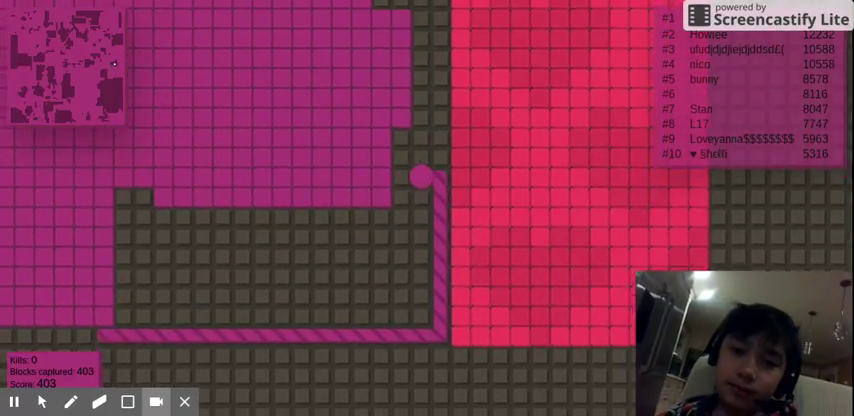
key("Right")
key("Down")
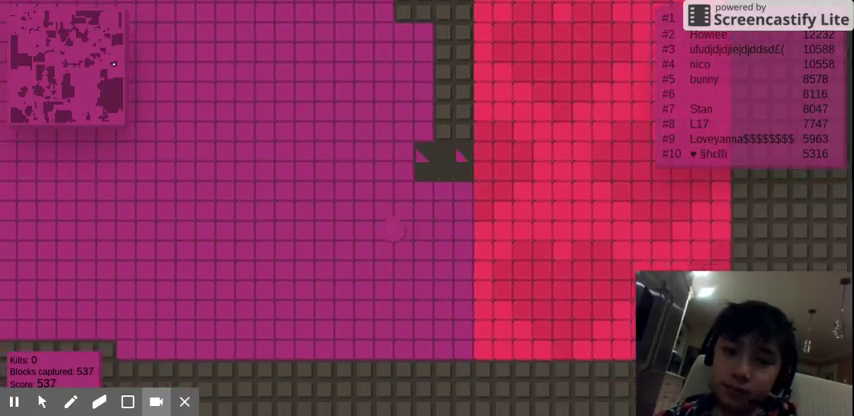
key("Left")
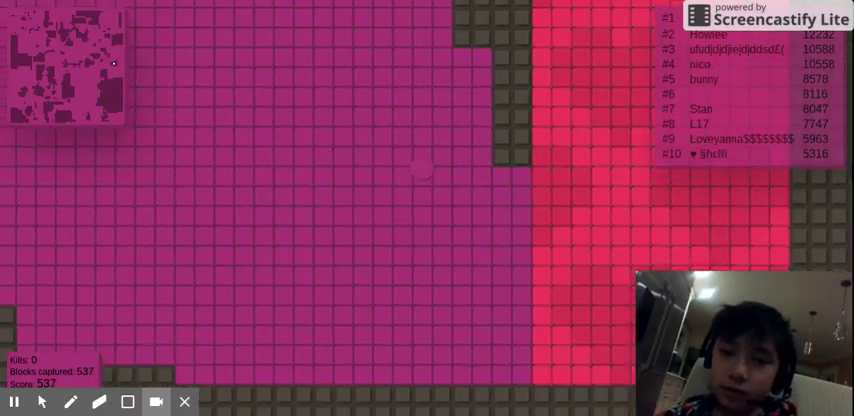
Step: Trace around the red territory and capture part of it, reaching 741 blocks
key("Up")
key("Right")
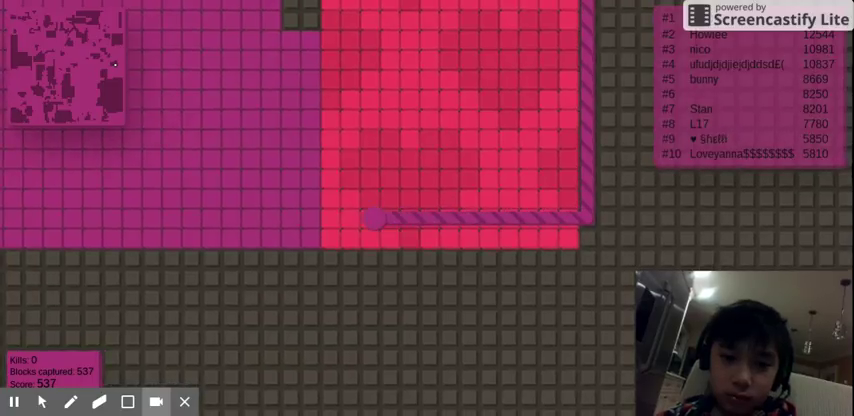
key("Down")
key("Right")
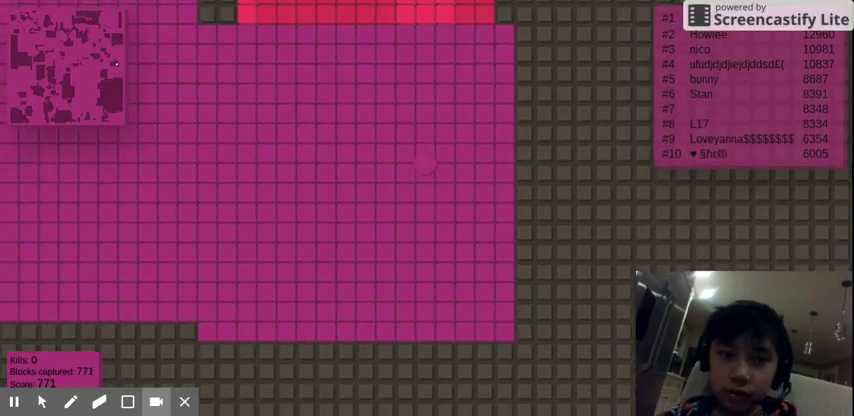
Step: Close a short loop from the territory's upper edge to capture more blocks
key("Up")
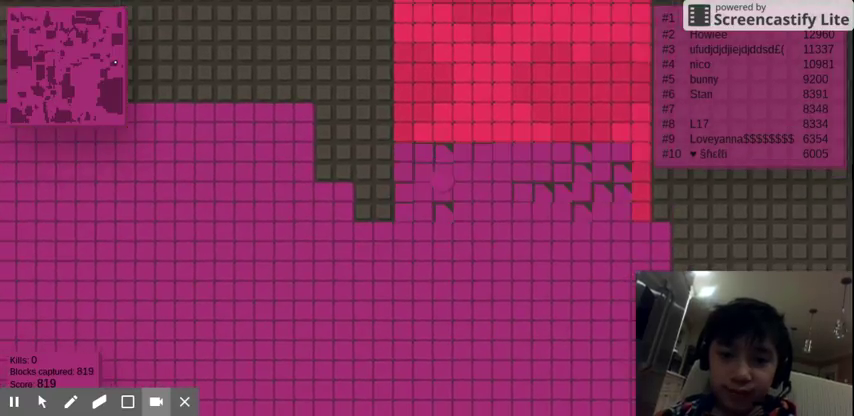
key("Left")
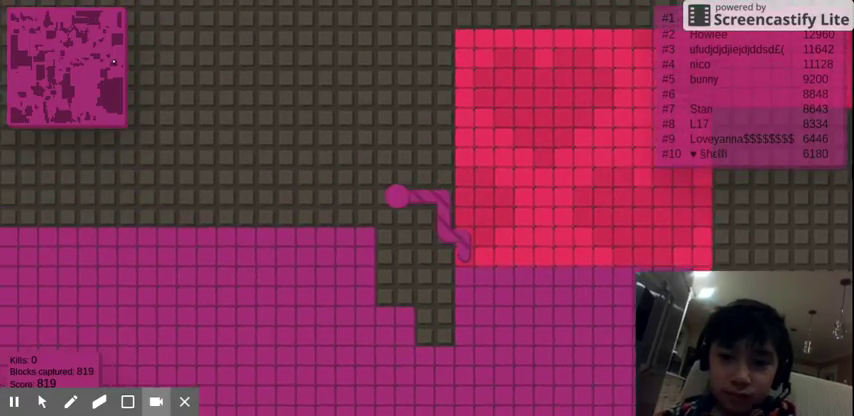
key("Down")
key("Right")
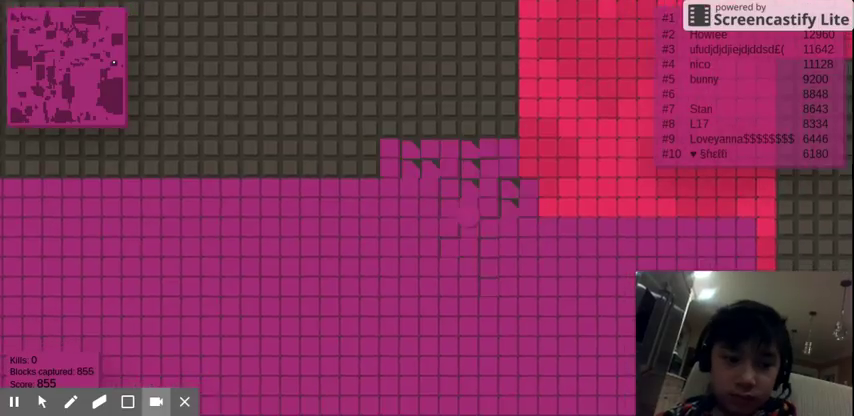
Step: Enclose a leftward loop and continue right toward the red territory
key("Left")
key("Up")
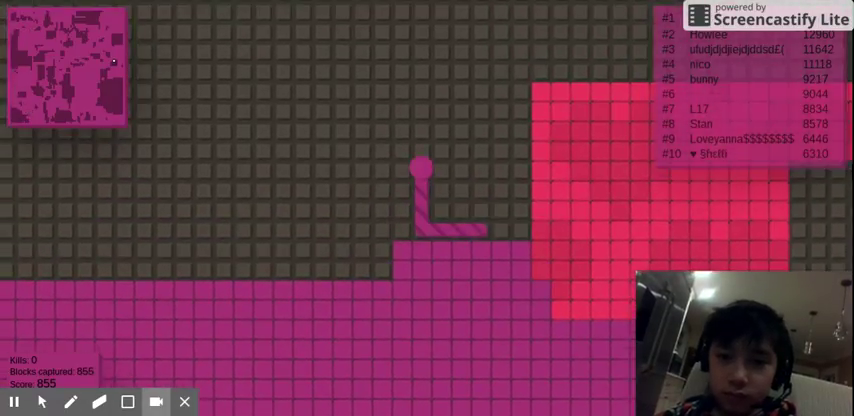
key("Right")
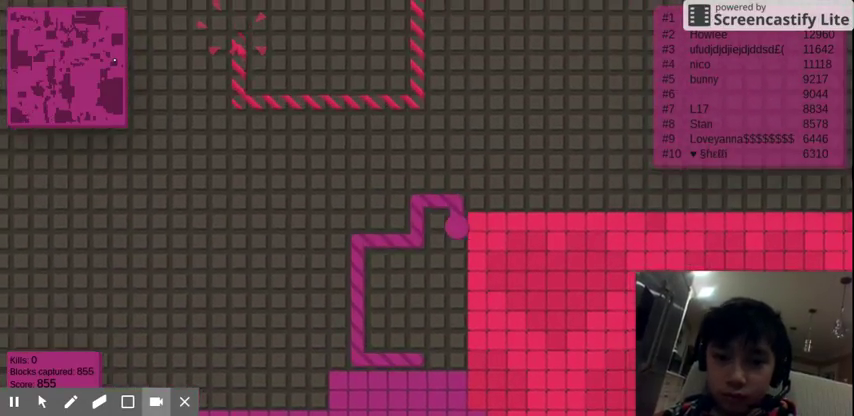
key("Right")
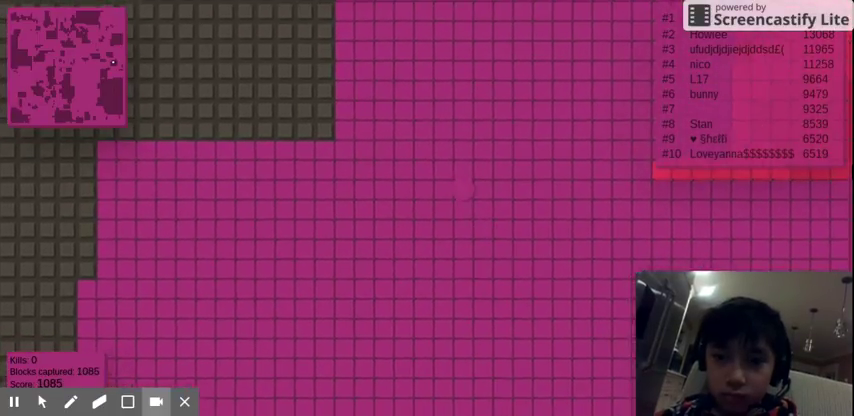
key("Right")
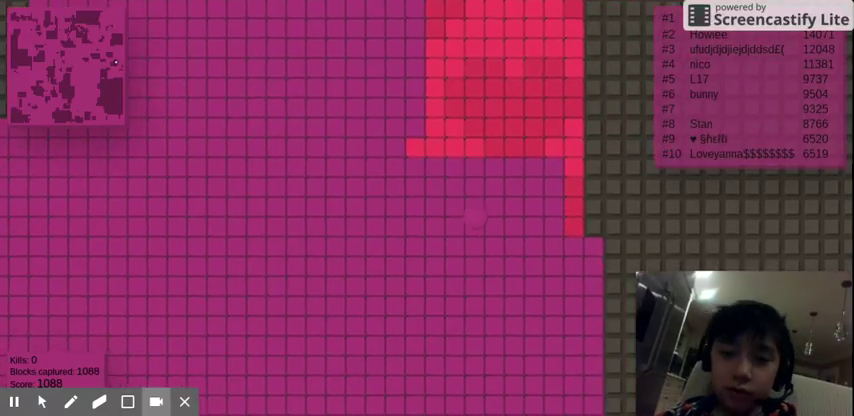
Step: Close two quick loops off the top edge of the pink territory
key("Up")
key("Left")
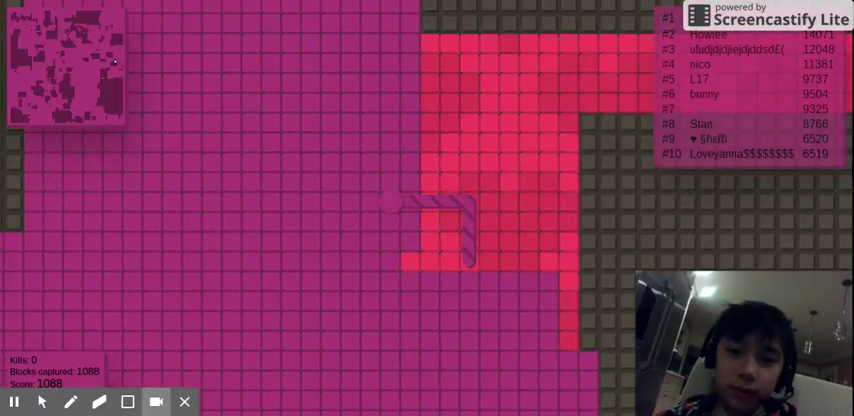
key("Down")
key("Up")
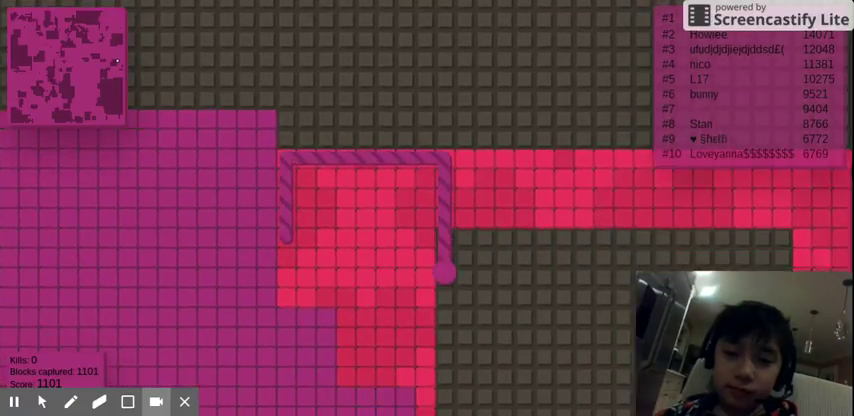
key("Left")
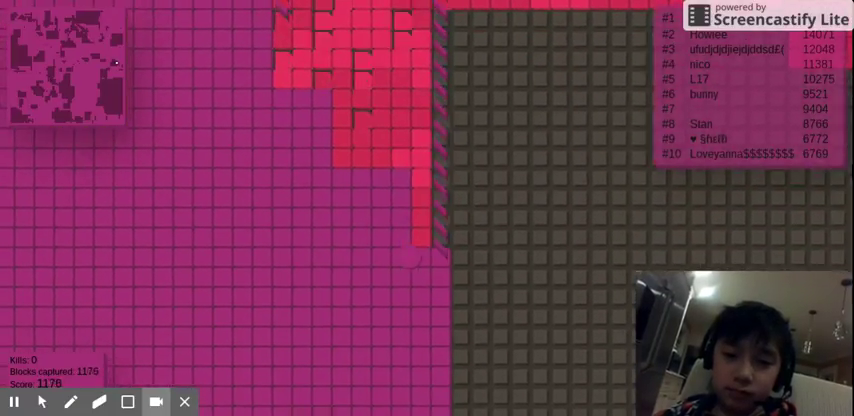
Step: Enclose a final loop along the top, reaching 1239 blocks before being eliminated
key("Up")
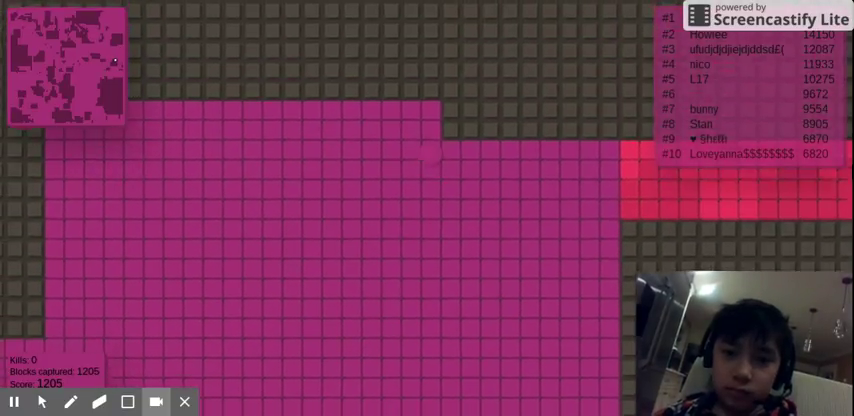
key("Right")
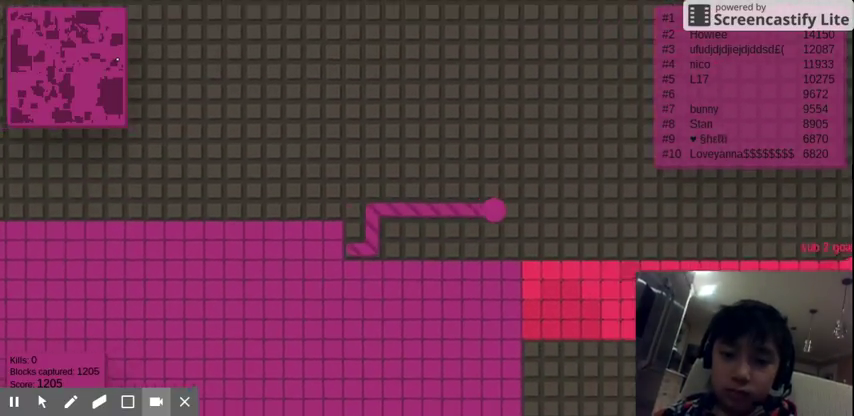
key("Down")
key("Left")
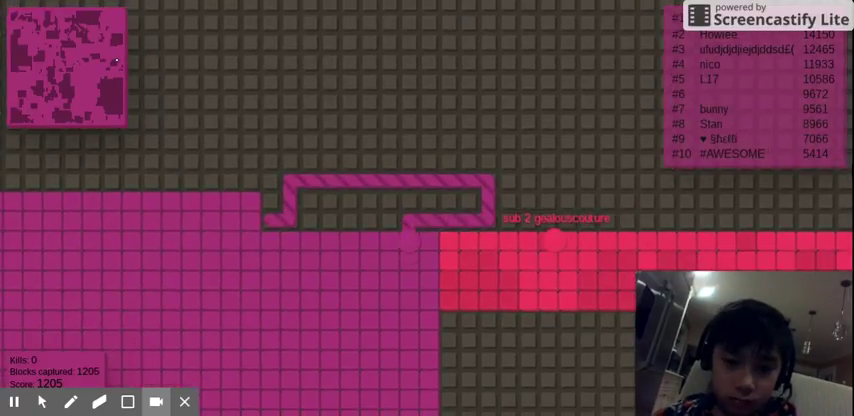
key("Down")
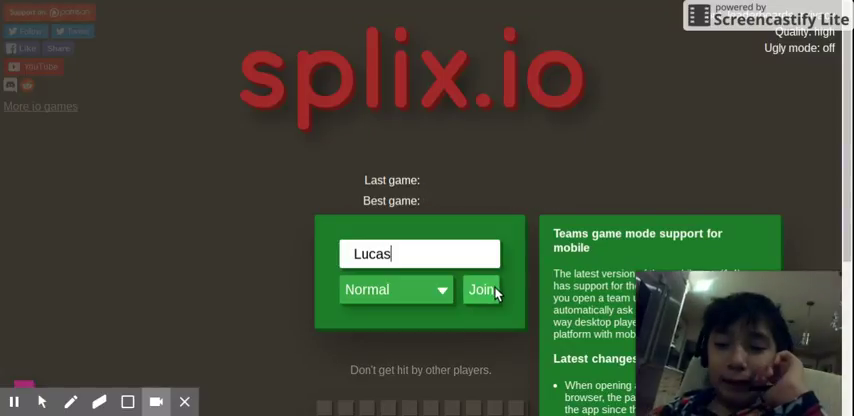
Step: Join a new round as Lucas from the start menu
left_click(496, 284)
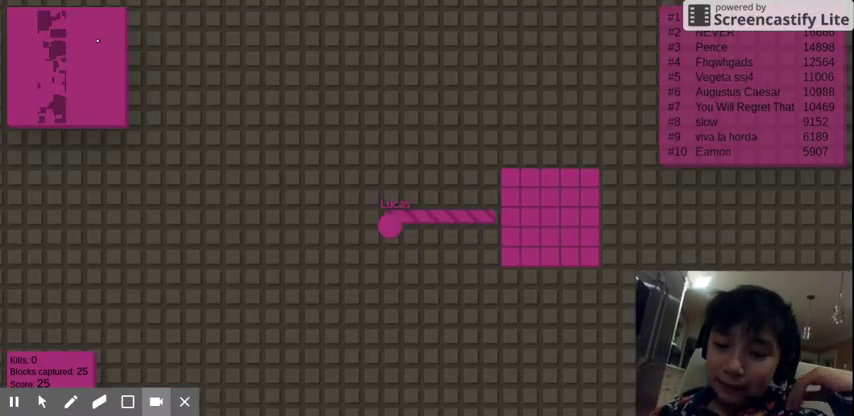
Step: Close a first loop out of the 25-block starting square
key("Down")
key("Right")
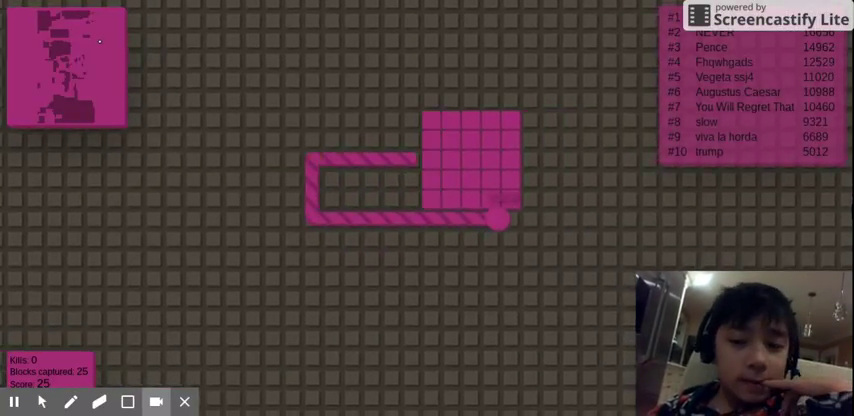
key("Up")
key("Left")
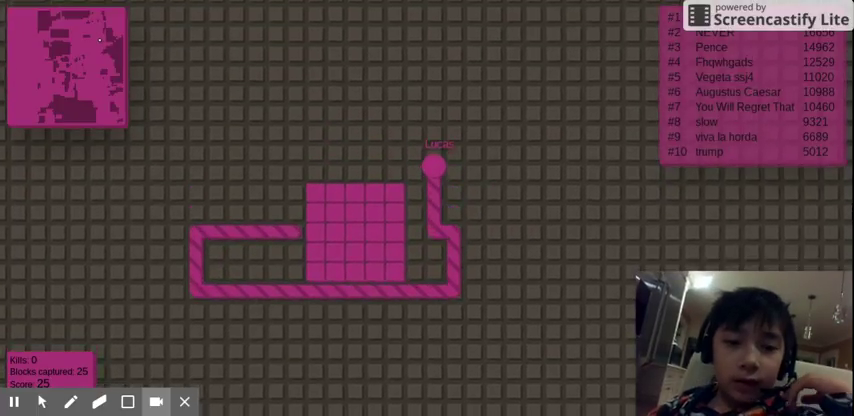
key("Left")
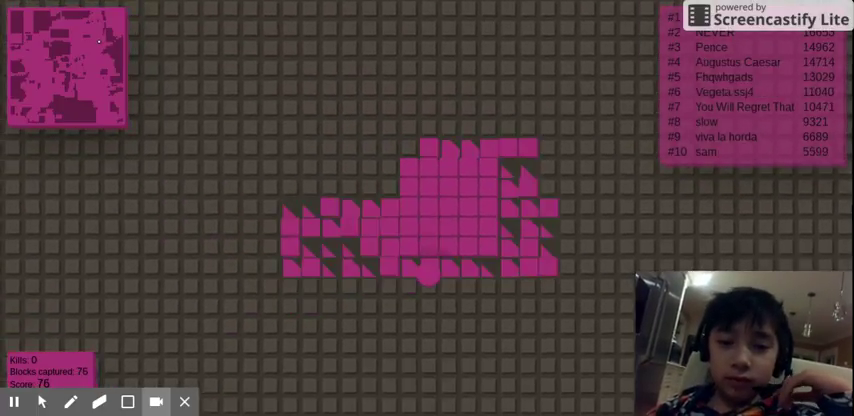
Step: Draw a long loop up, right and down, then capture it on pink ground
key("Up")
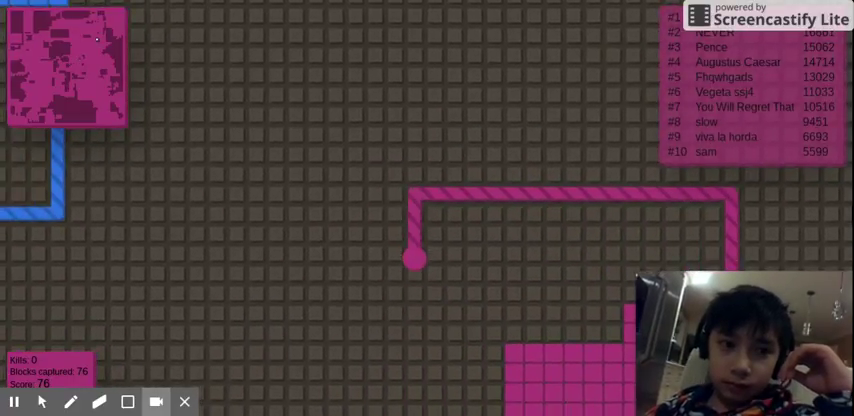
key("Right")
key("Down")
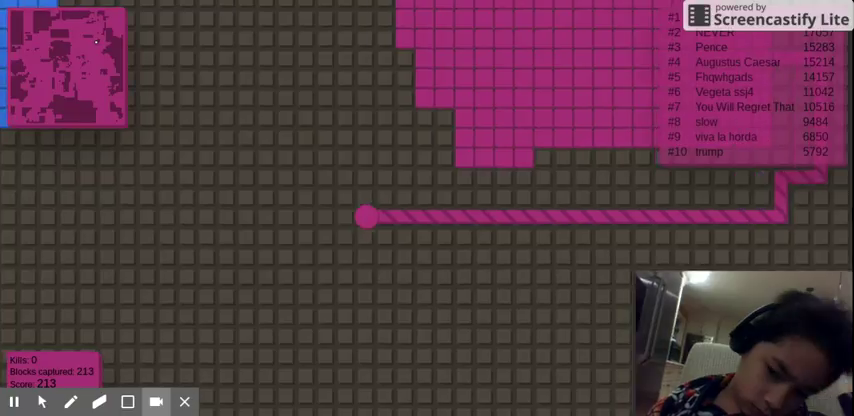
key("Up")
key("Right")
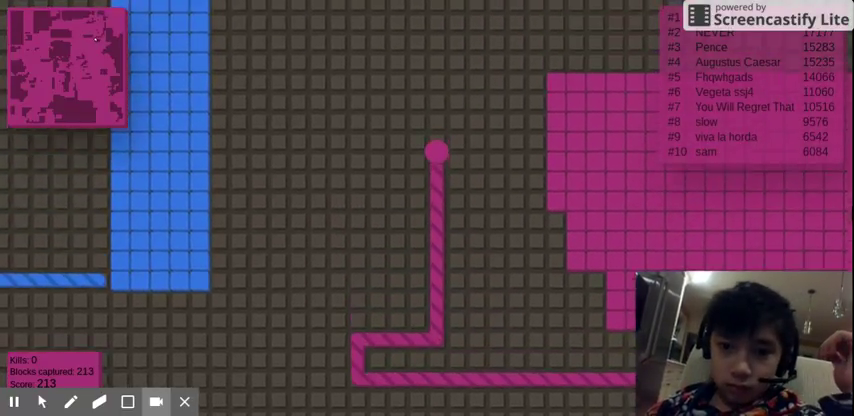
key("Right")
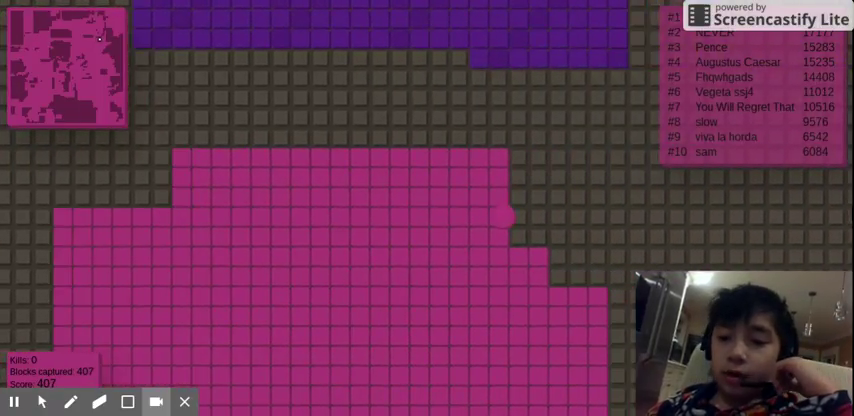
Step: Trace a U-shaped loop below the territory, ending the round at 423 blocks, one kill
key("Down")
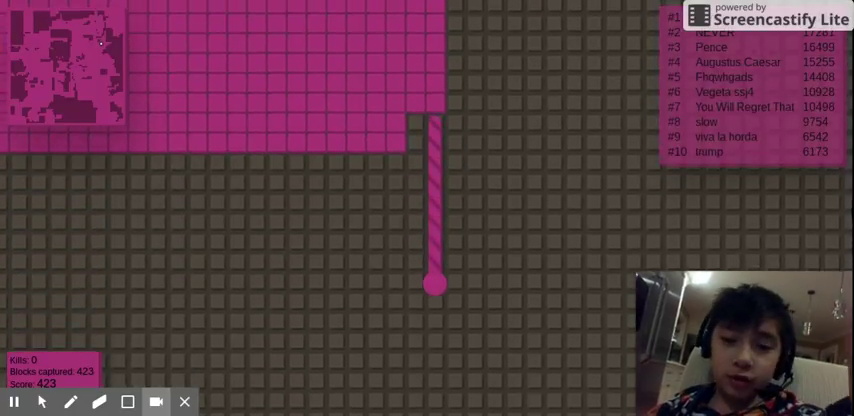
key("Right")
key("Up")
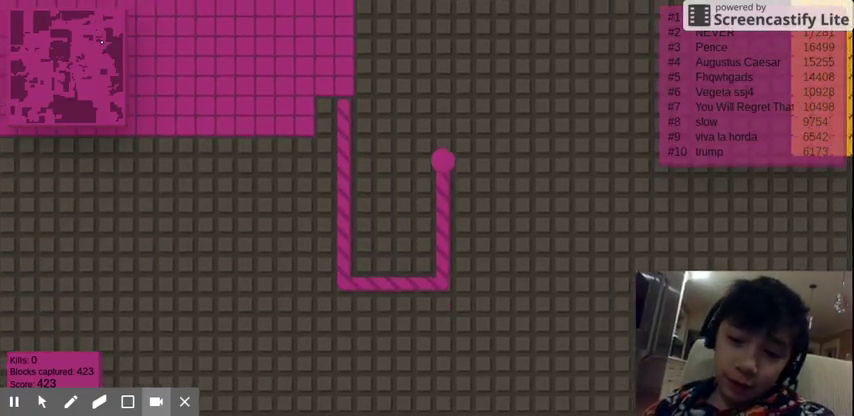
key("Left")
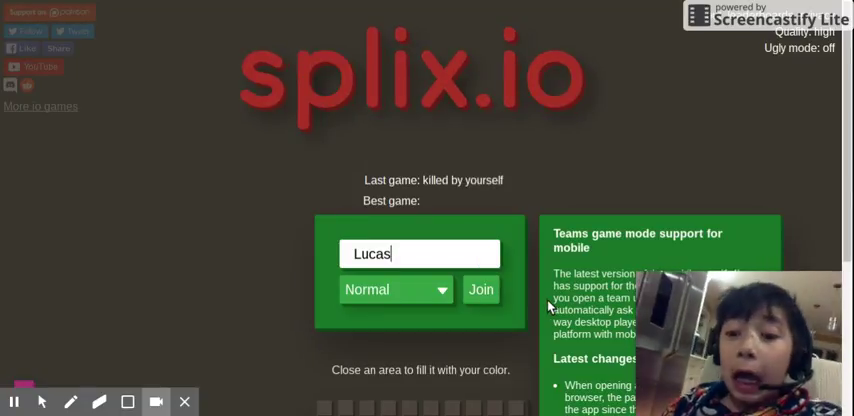
Step: Join a third round as Lucas from the start menu
left_click(478, 290)
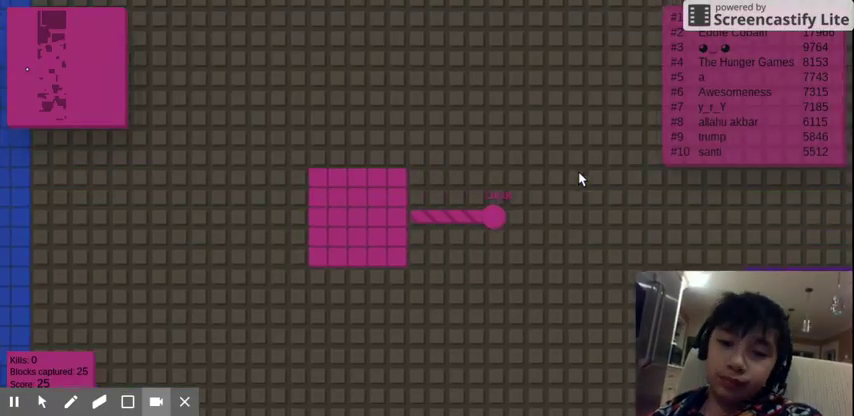
Step: Close a first loop down, left and up back into the new territory
key("Down")
key("Left")
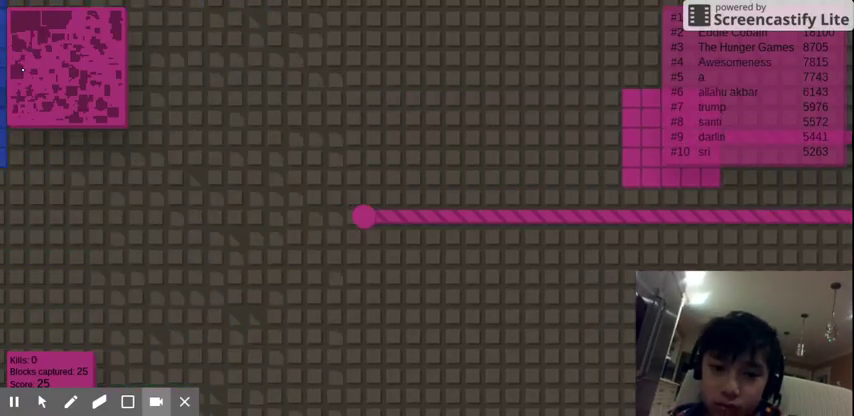
key("Up")
key("Right")
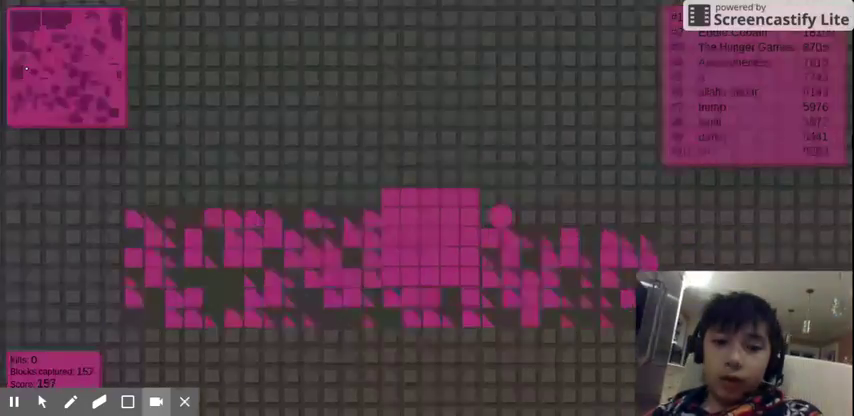
key("Down")
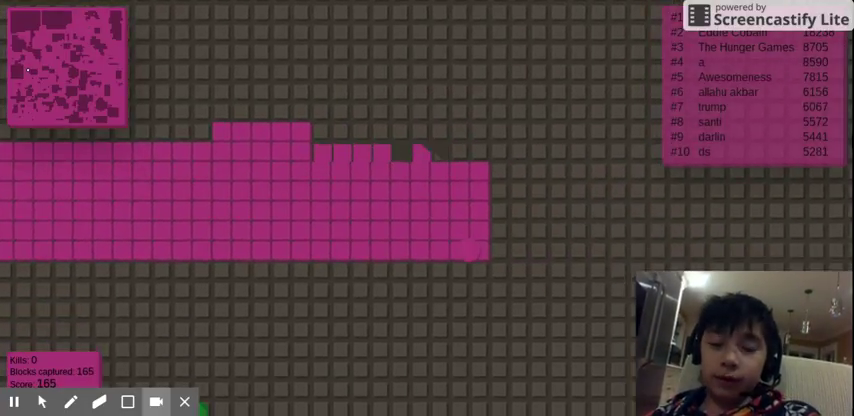
Step: Enclose a larger loop up, left, down and right, growing the territory to 584 blocks
key("Right")
key("Up")
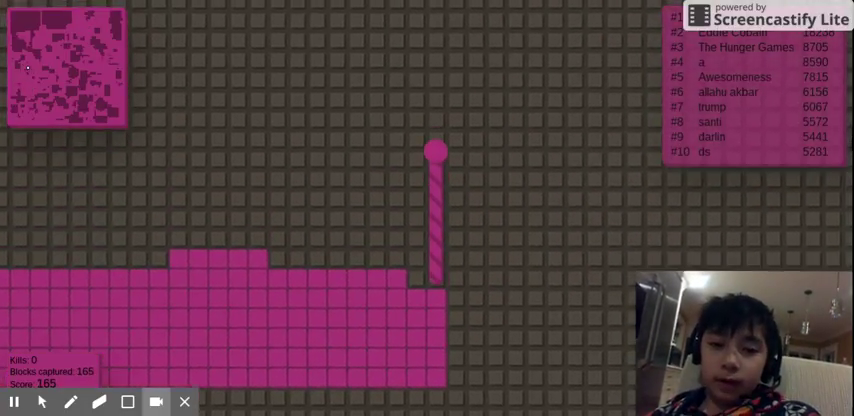
key("Left")
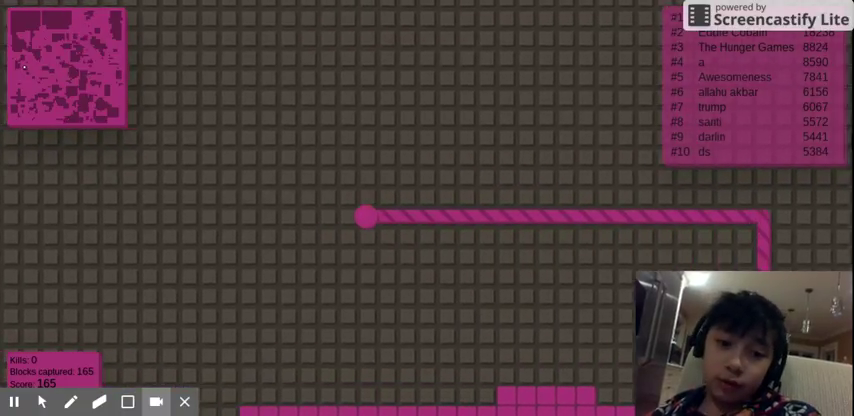
key("Down")
key("Left")
key("Down")
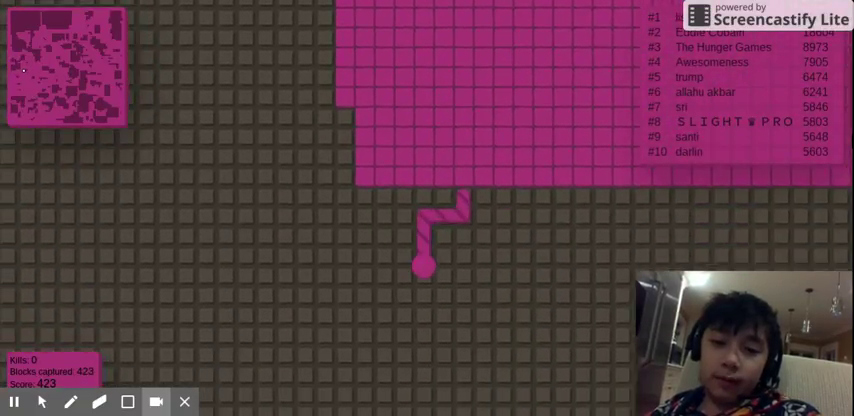
key("Right")
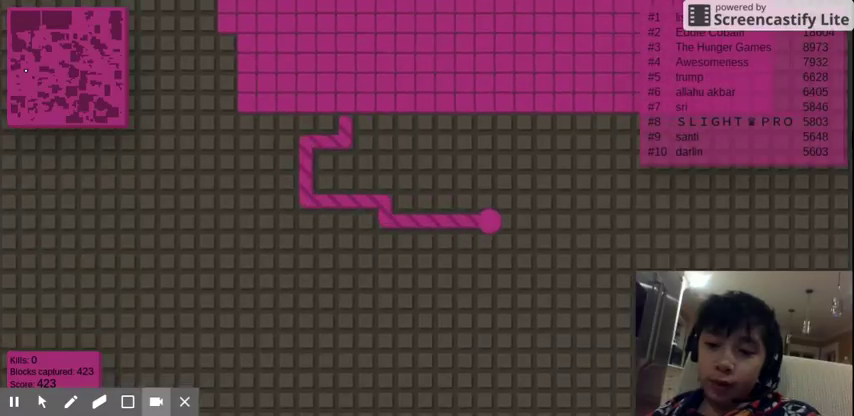
key("Up")
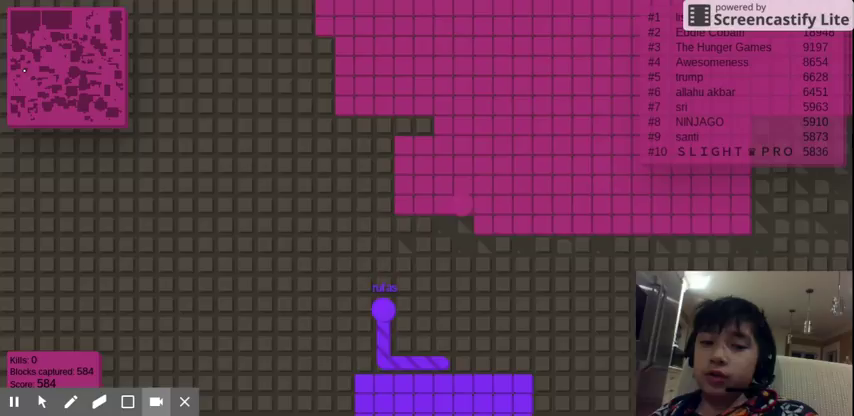
Step: Cross the purple player's trail for a kill, then loop out left to reach 705 blocks
key("Right")
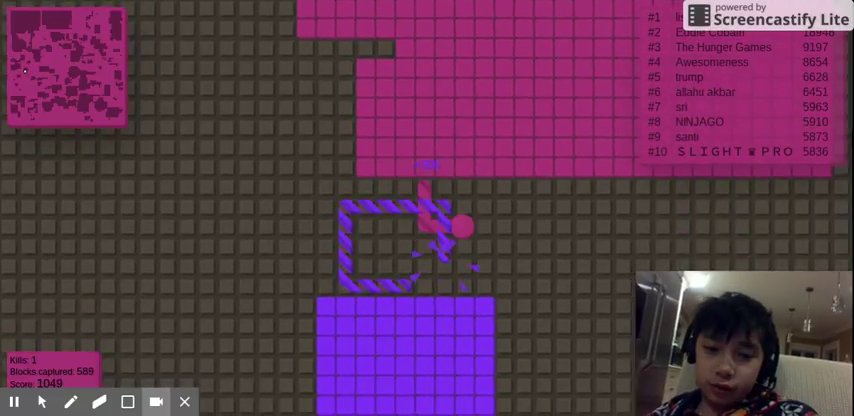
key("Up")
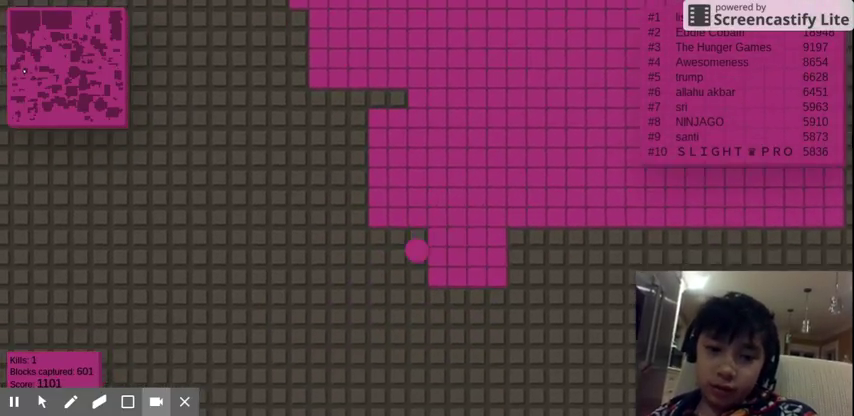
key("Left")
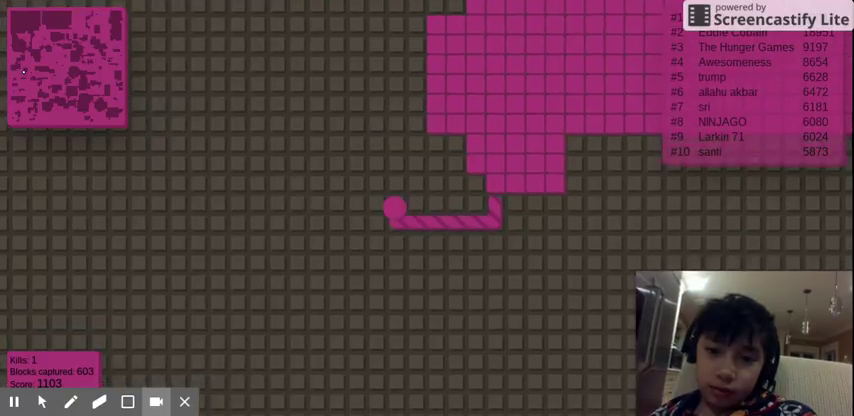
key("Up")
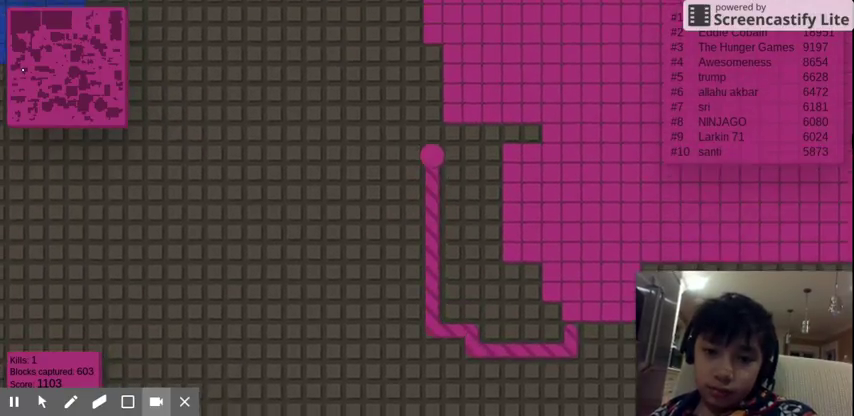
key("Down")
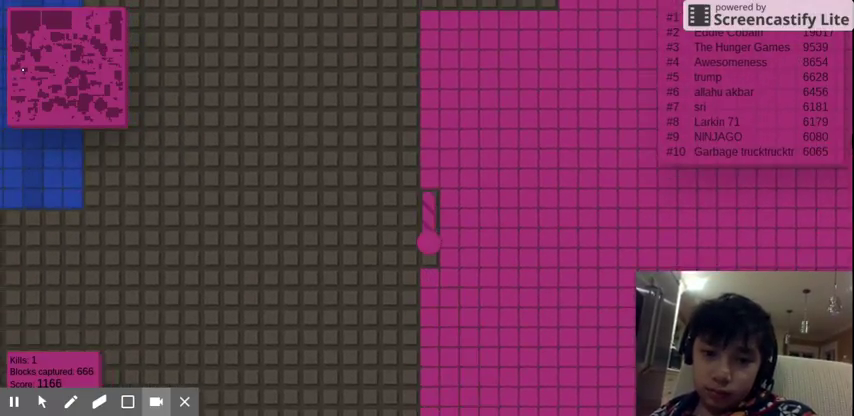
key("Right")
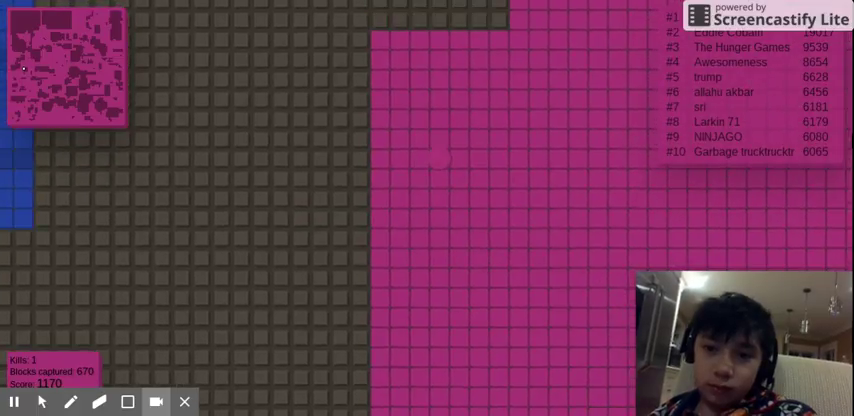
key("Up")
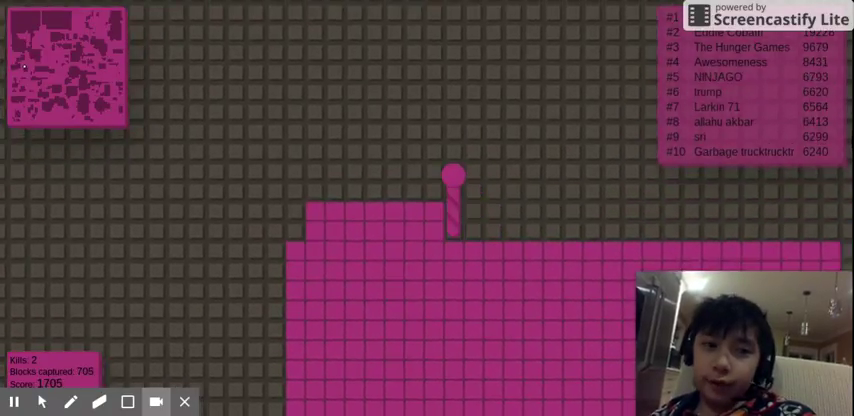
Step: Capture a small loop drawn right and down from the pink territory
key("Right")
key("Down")
key("Right")
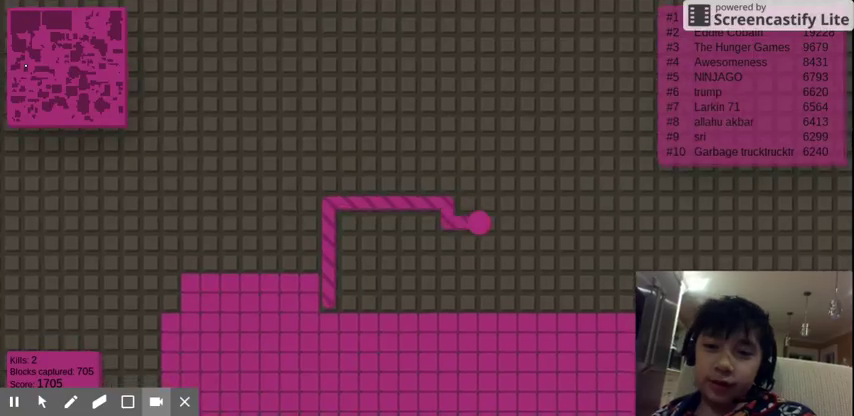
key("Right")
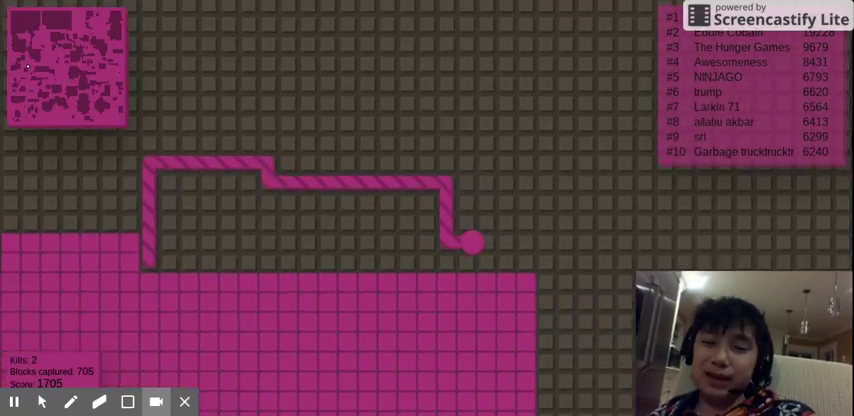
key("Down")
Step: Enclose a wider loop up and left, closing it back on pink ground
key("Up")
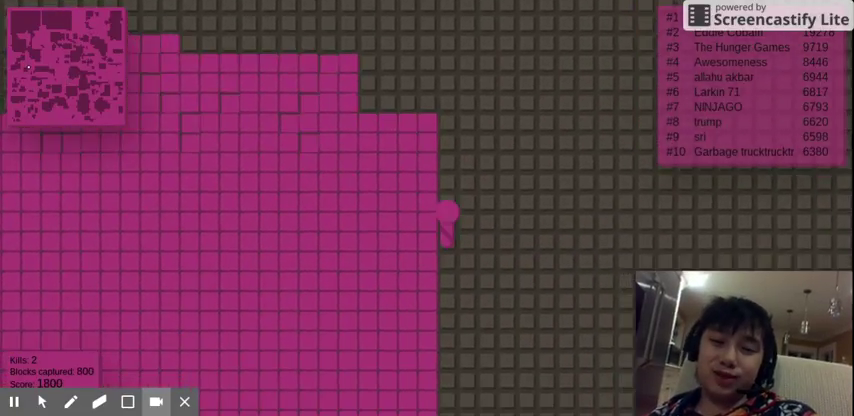
key("Left")
key("Up")
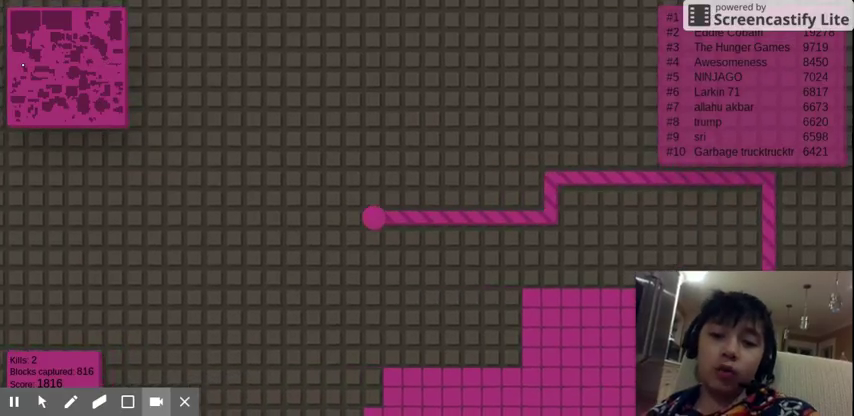
key("Down")
key("Right")
key("Down")
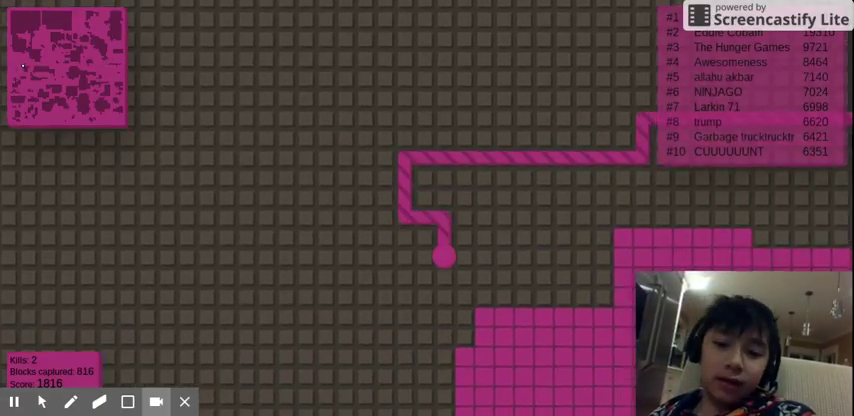
key("Right")
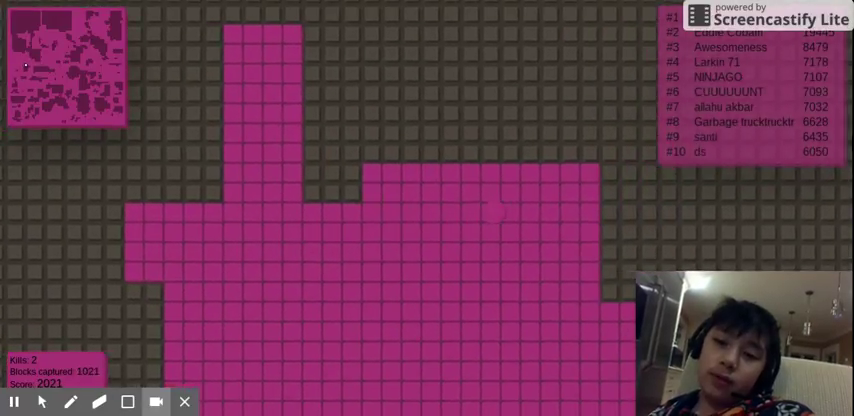
Step: Outline a loop left, down and right back home, reaching 1190 blocks
key("Left")
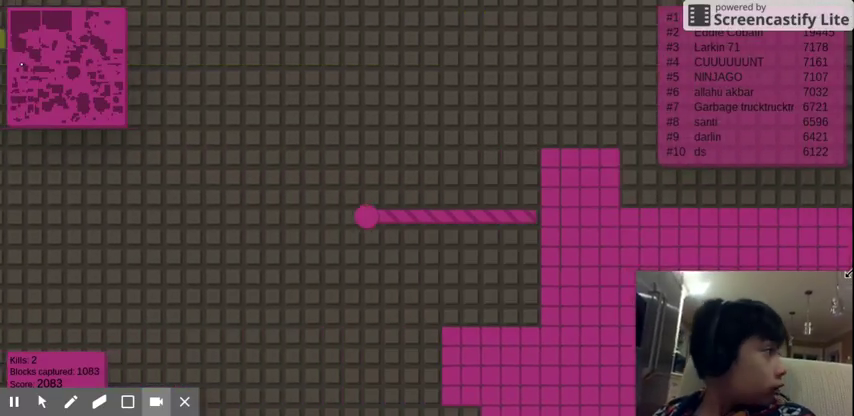
key("Down")
key("Right")
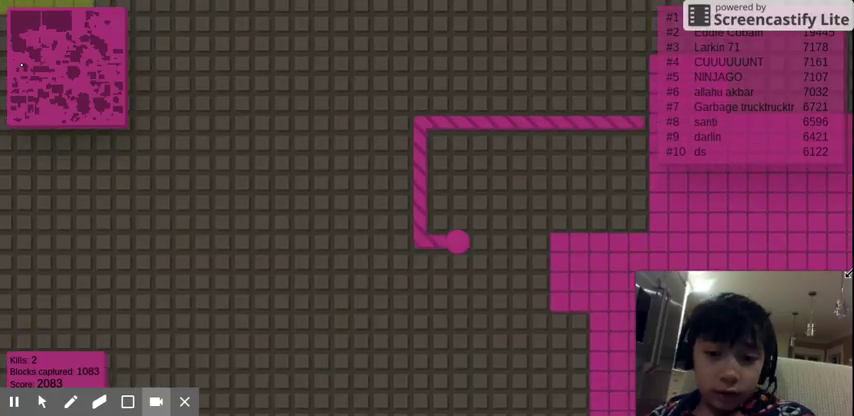
key("Down")
key("Right")
key("Down")
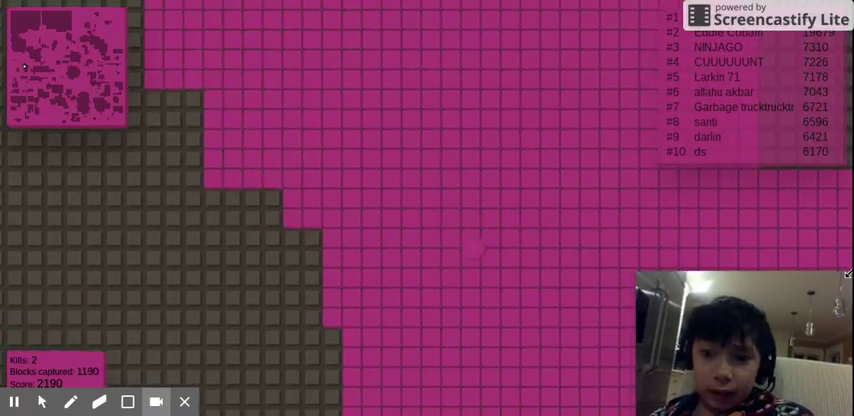
Step: Extend a trail left, swing it right and down, and return into pink territory
key("Left")
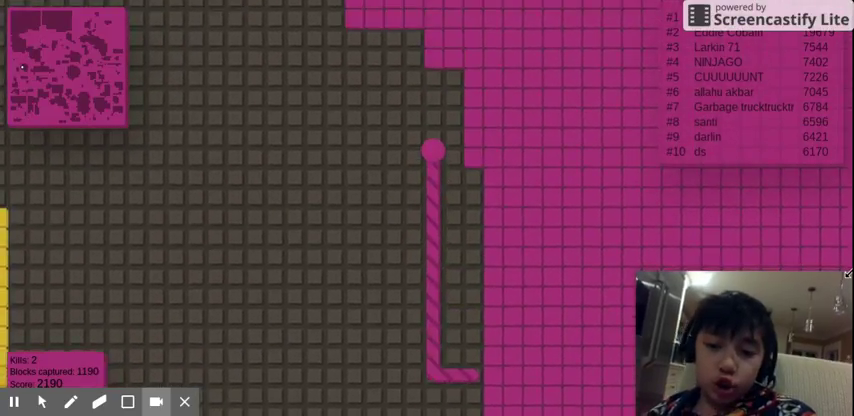
key("Left")
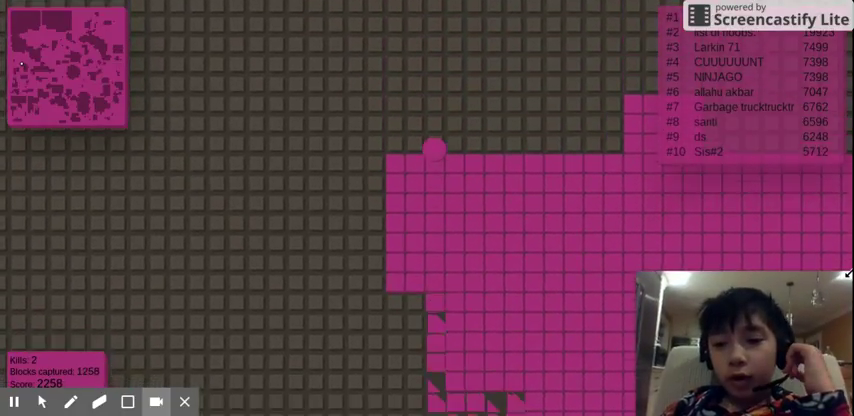
key("Right")
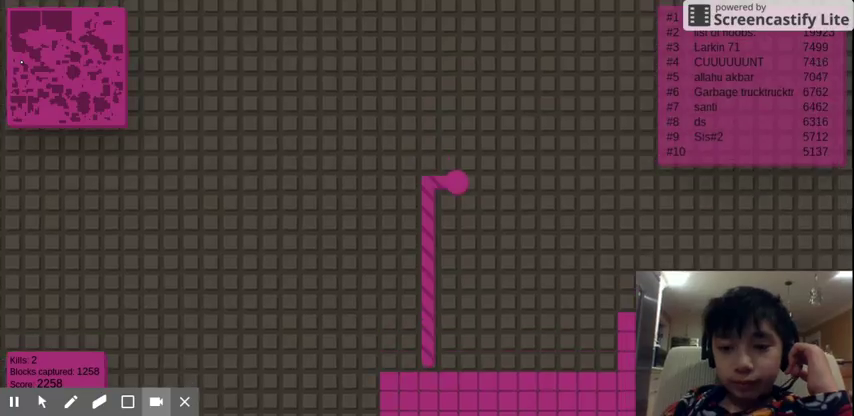
key("Down")
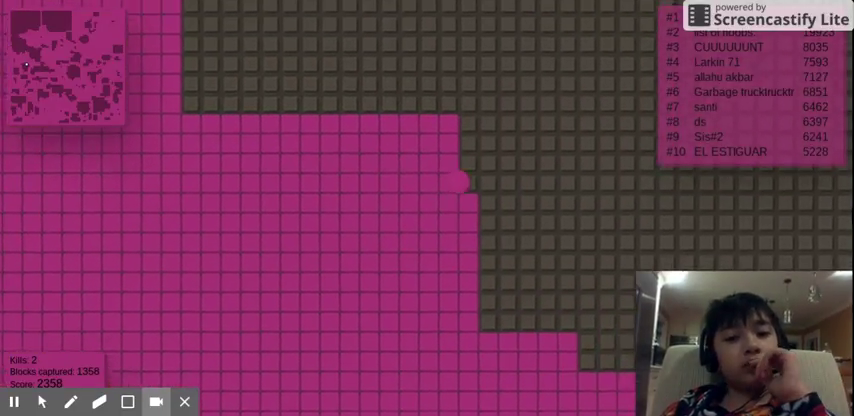
key("Right")
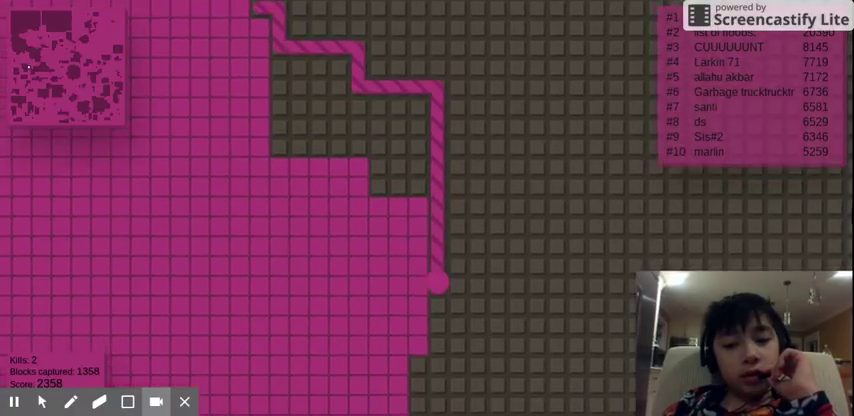
key("Left")
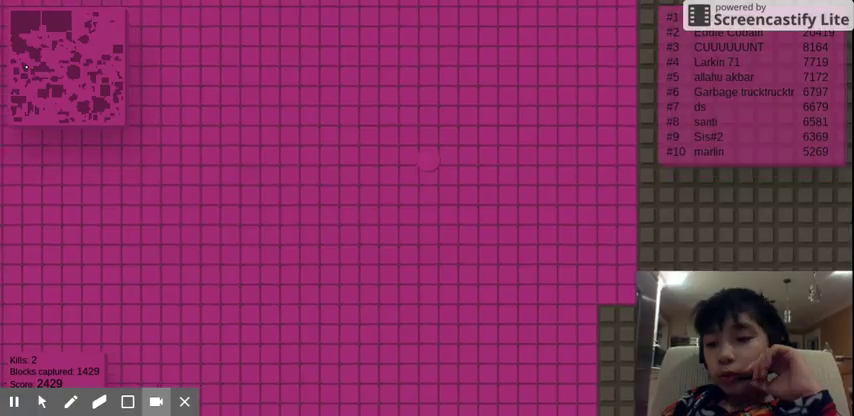
Step: Close a loop right and down of the territory, reaching 1510 blocks and score 2510
key("Up")
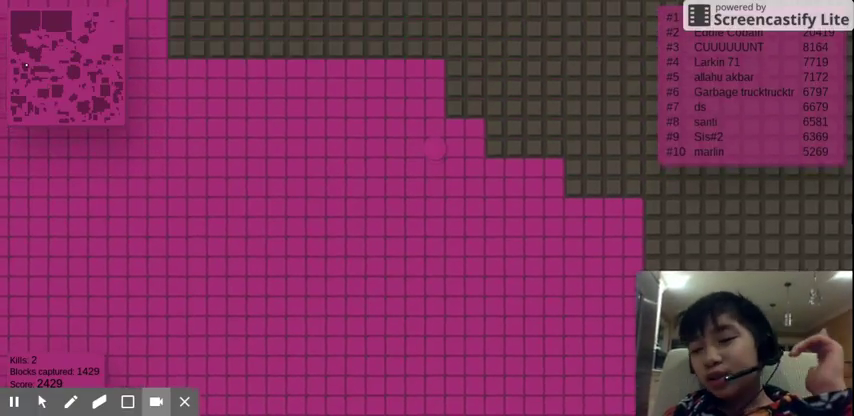
key("Right")
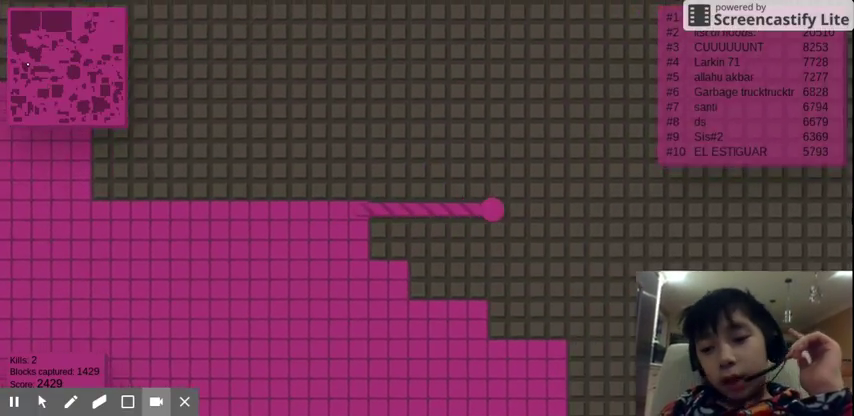
key("Down")
key("Left")
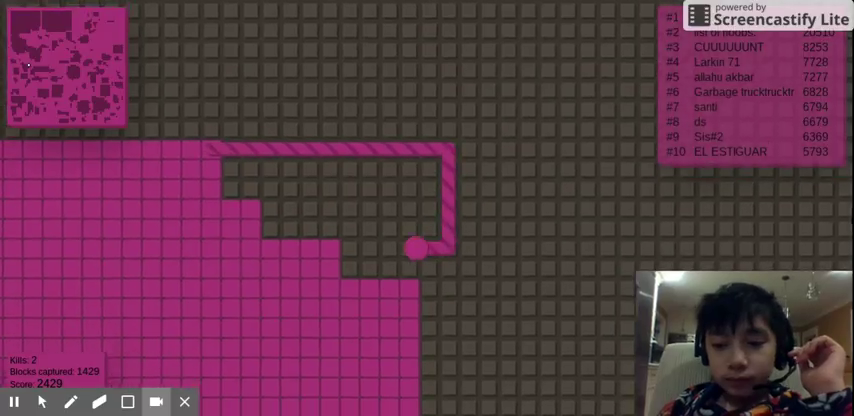
key("Down")
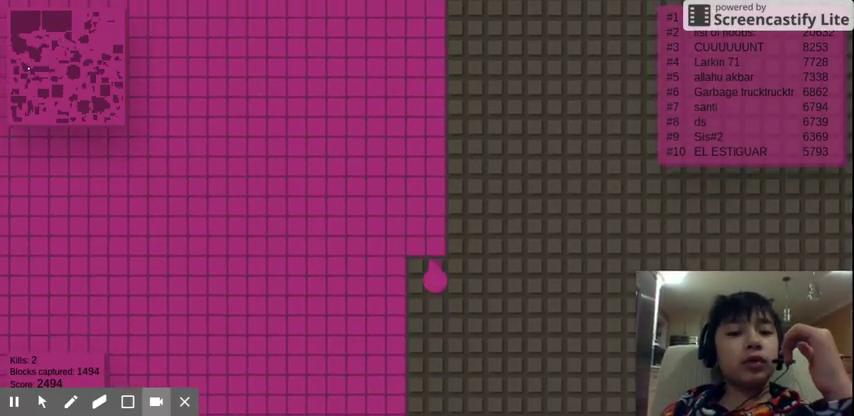
key("Left")
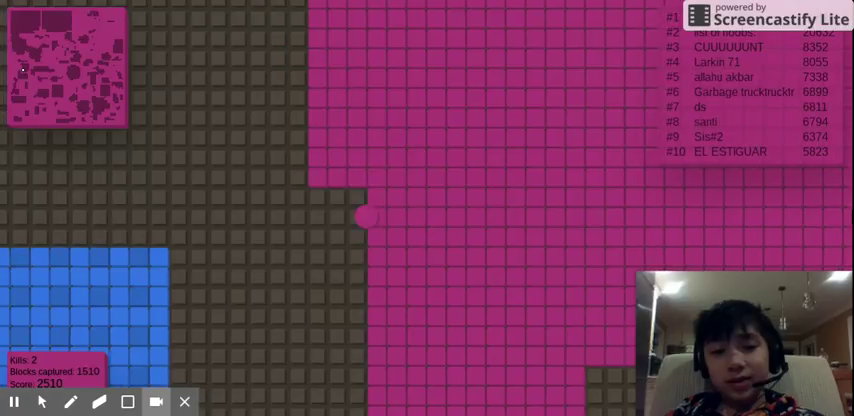
Step: Make short capture loops beside the blue territory, reaching 1543 blocks
key("Left")
key("Down")
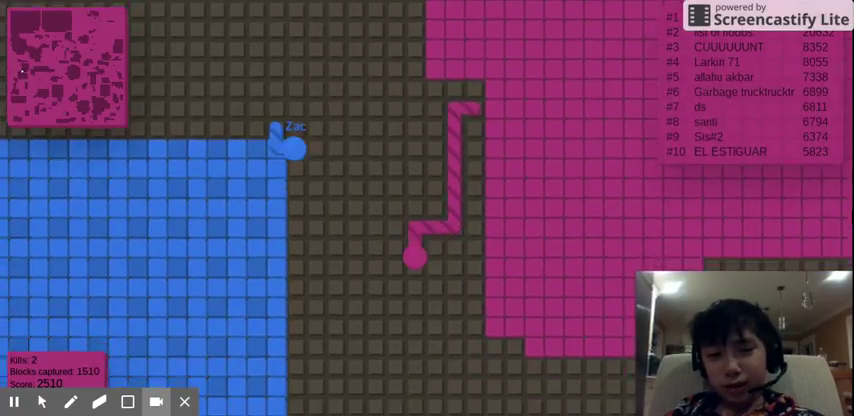
key("Right")
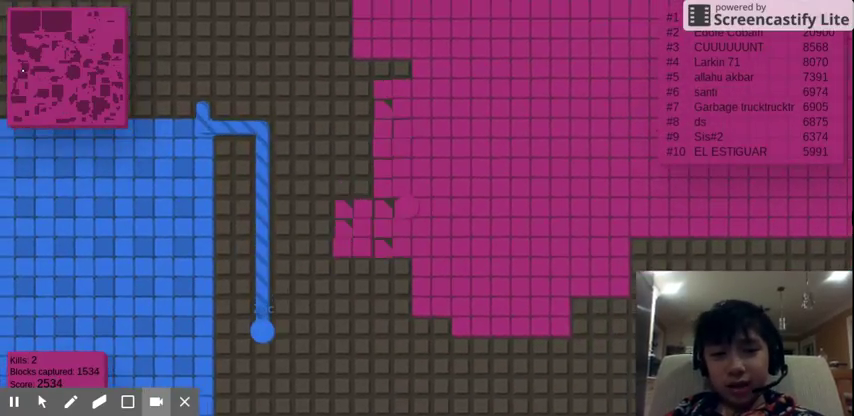
key("Up")
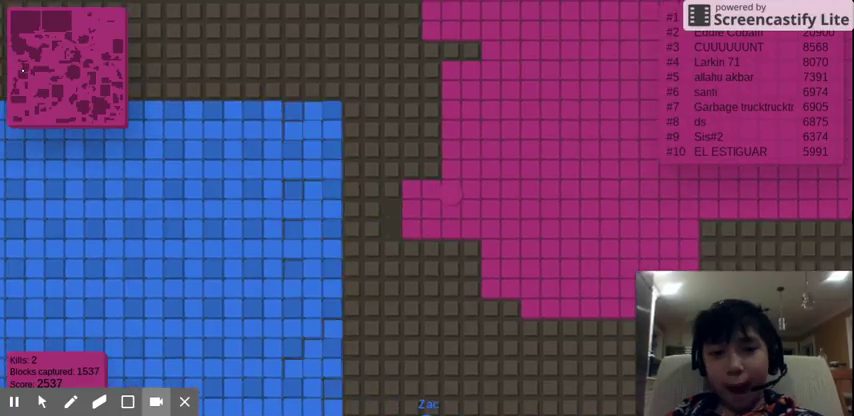
key("Left")
key("Down")
Step: Re-enter and leave the territory, then U-turn across its own trail, ending the round
key("Right")
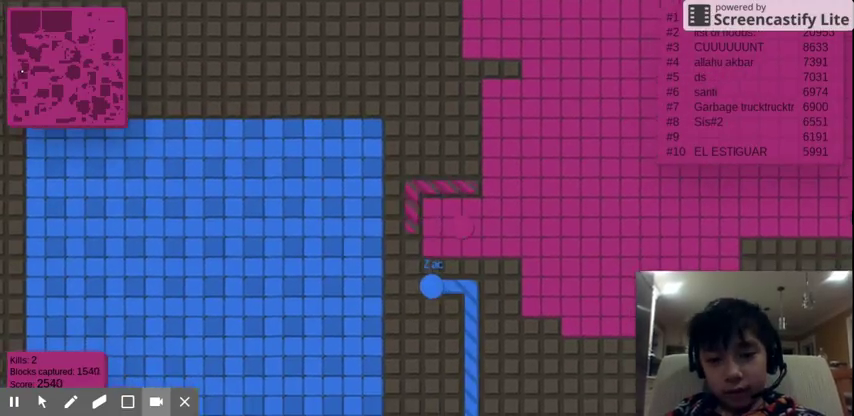
key("Up")
key("Left")
key("Down")
key("Right")
key("Up")
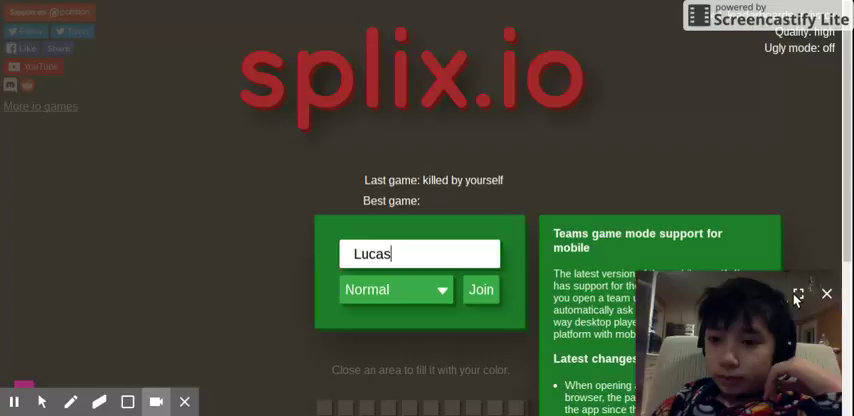
Step: Expand the webcam feed to full screen after the round ends on the join menu
left_click(798, 296)
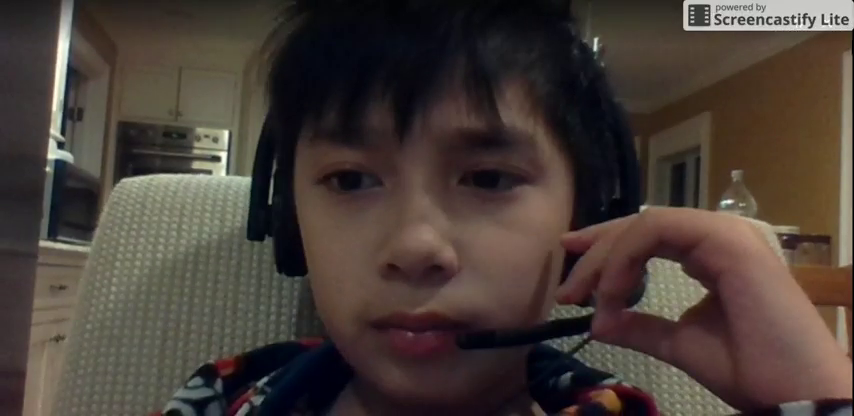